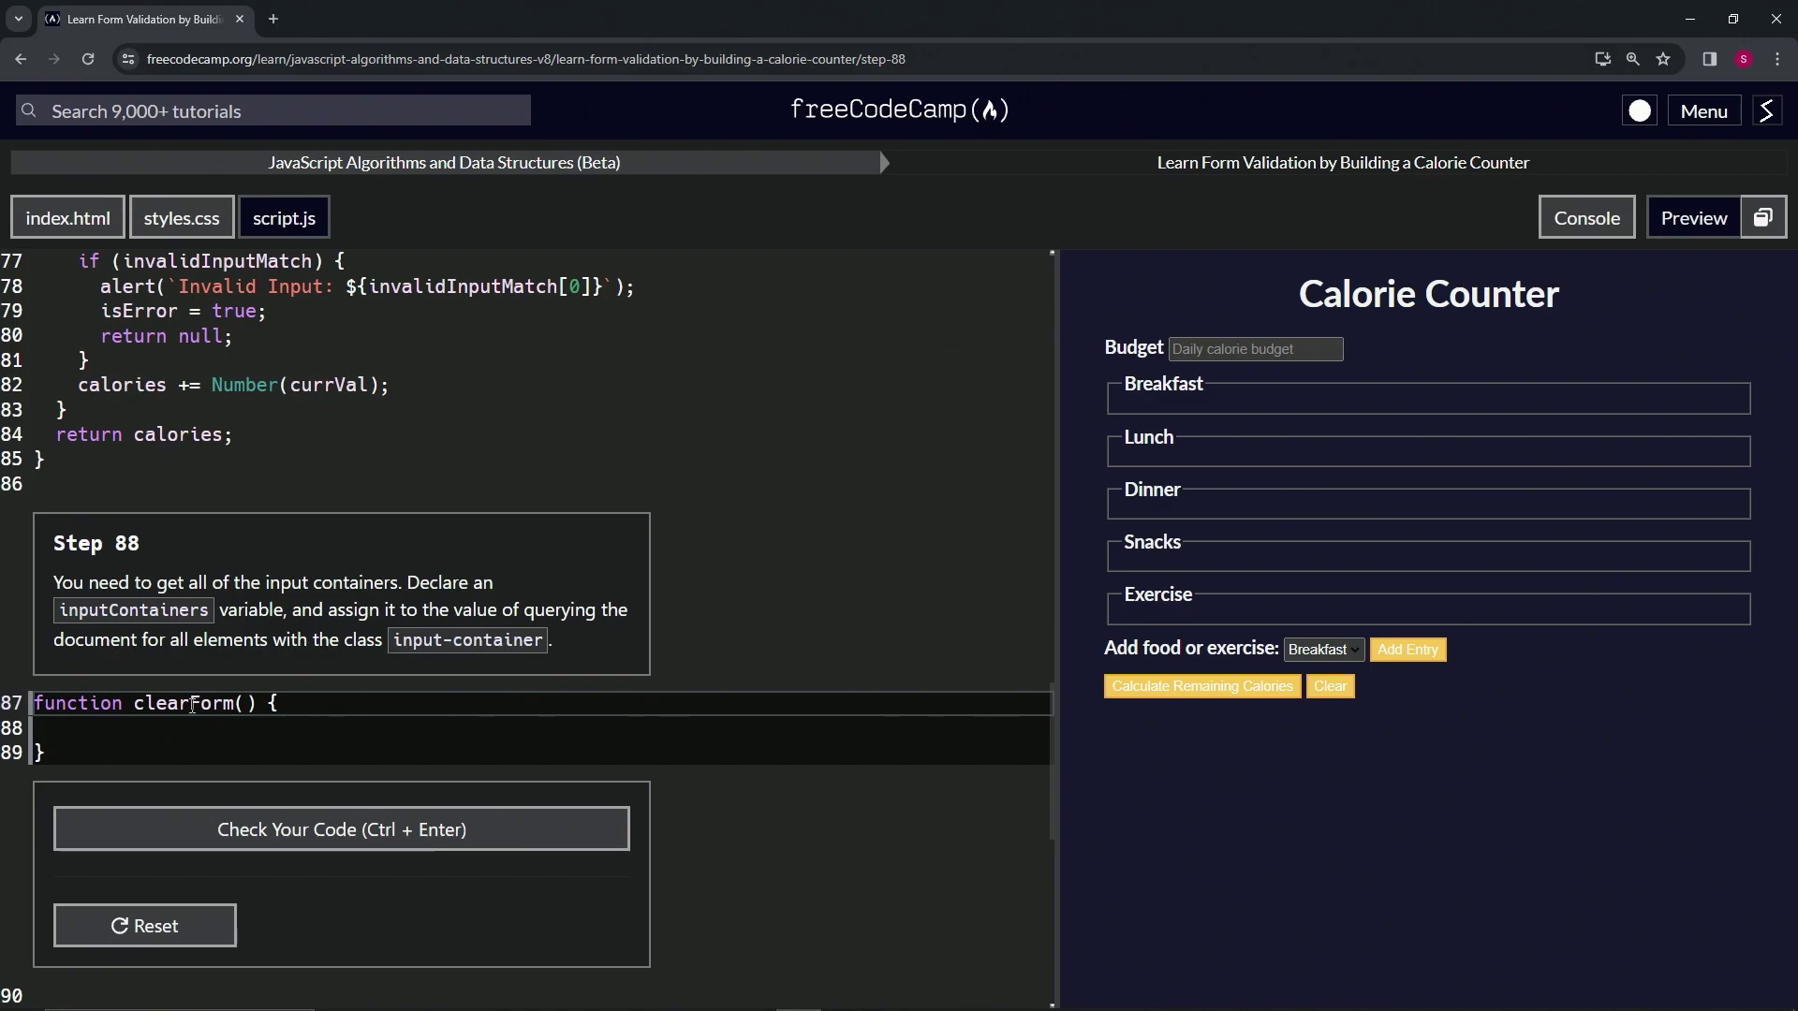
- Place the cursor in the empty clearForm body to start declaring const inputContainers
left_click(142, 742)
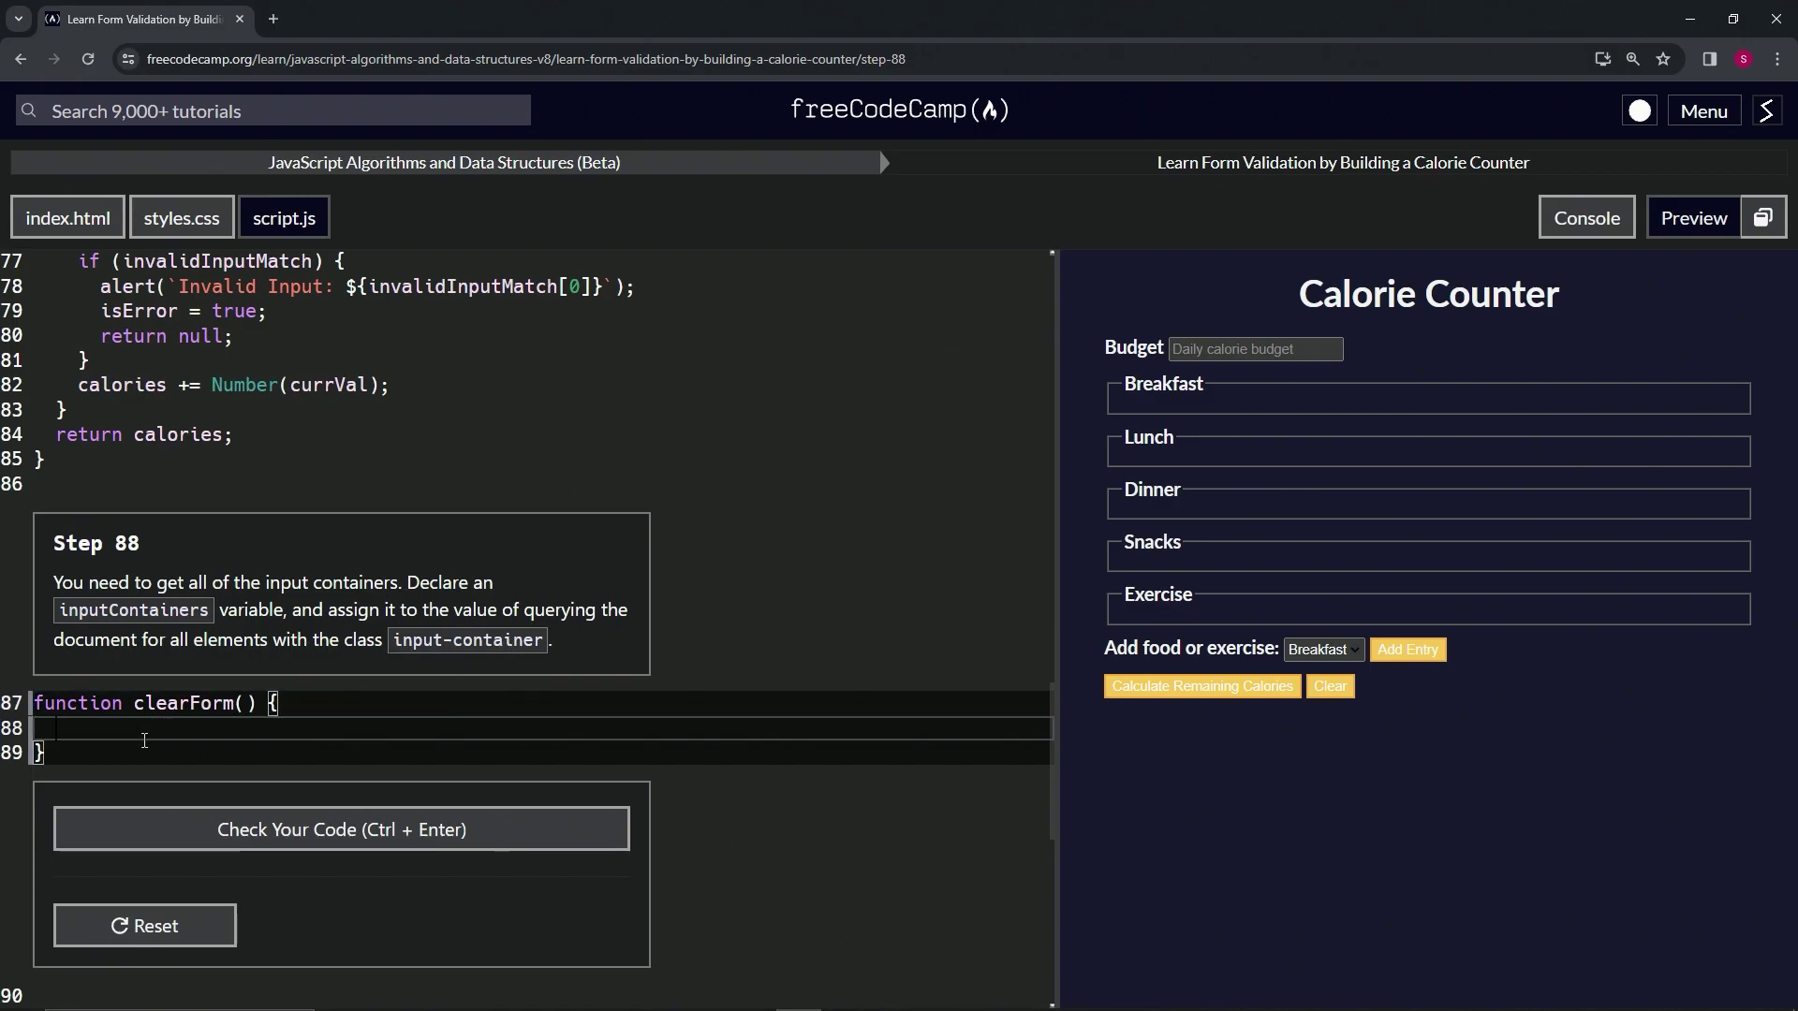
type("const inp")
type("utContain")
type("ers =")
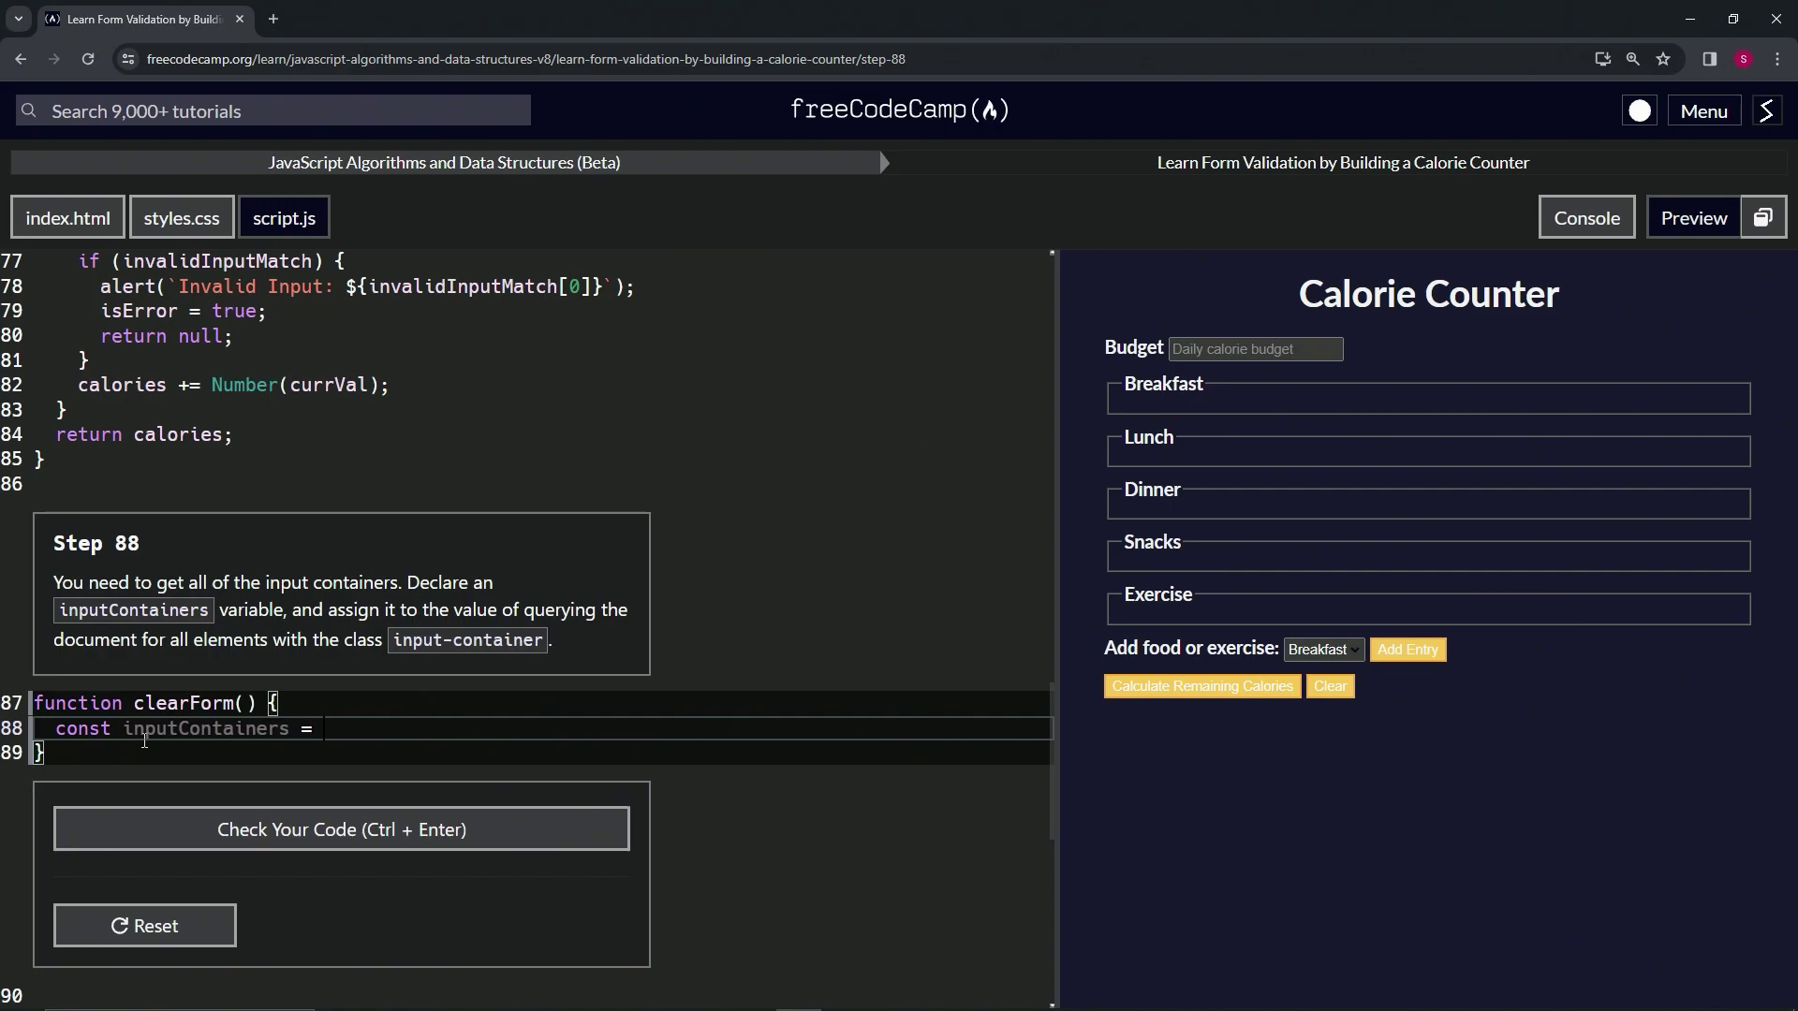
scroll(427, 537, "up", 3)
scroll(656, 538, "up", 3)
scroll(654, 539, "up", 3)
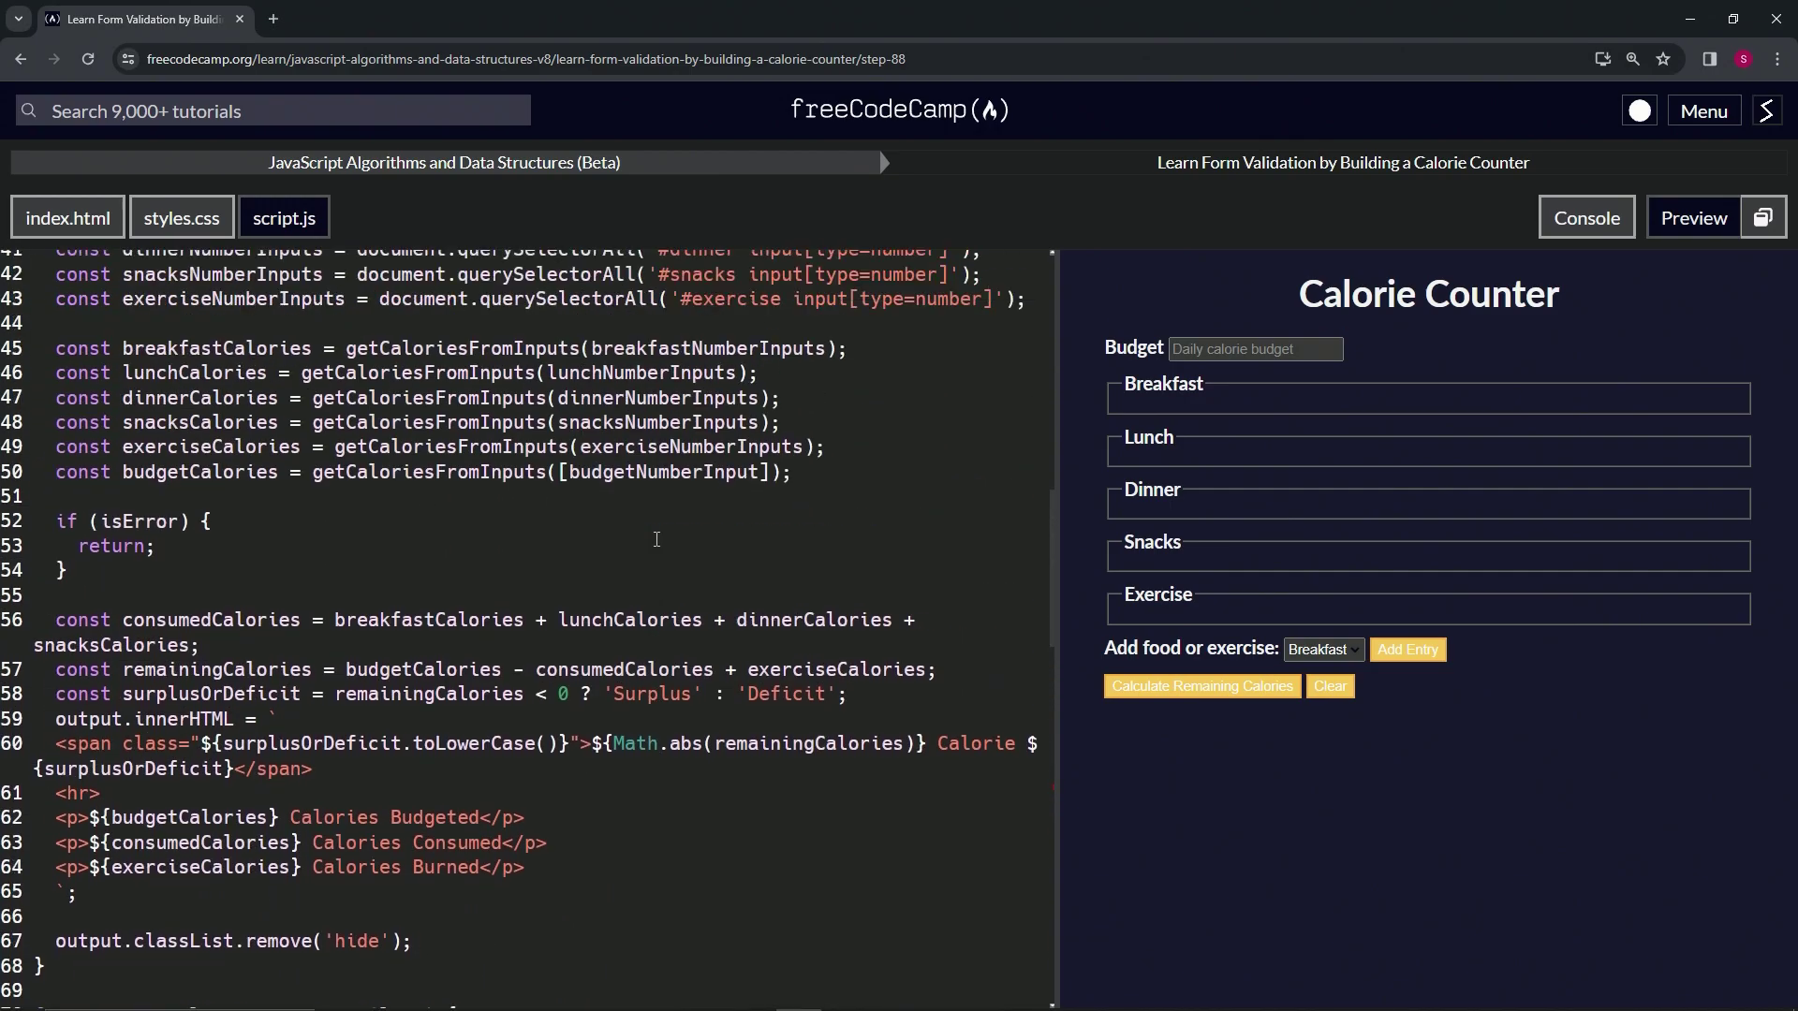
scroll(656, 538, "up", 3)
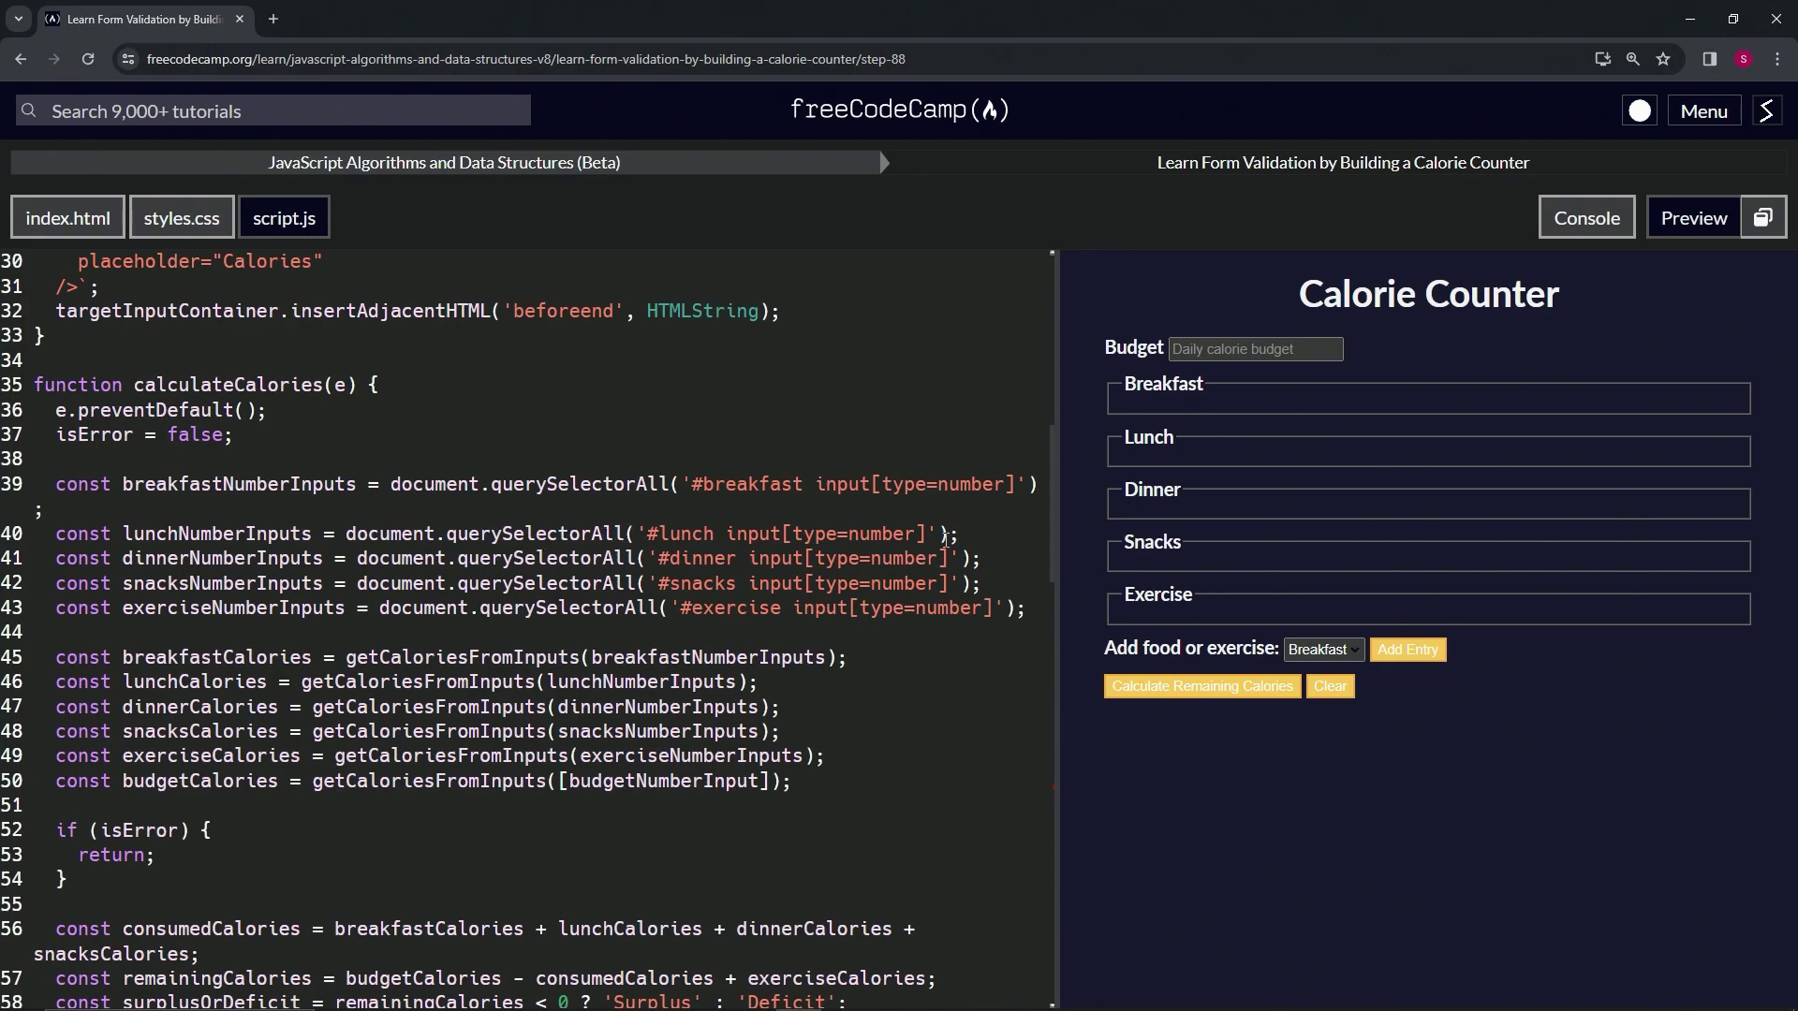
left_click_drag(955, 538, 344, 534)
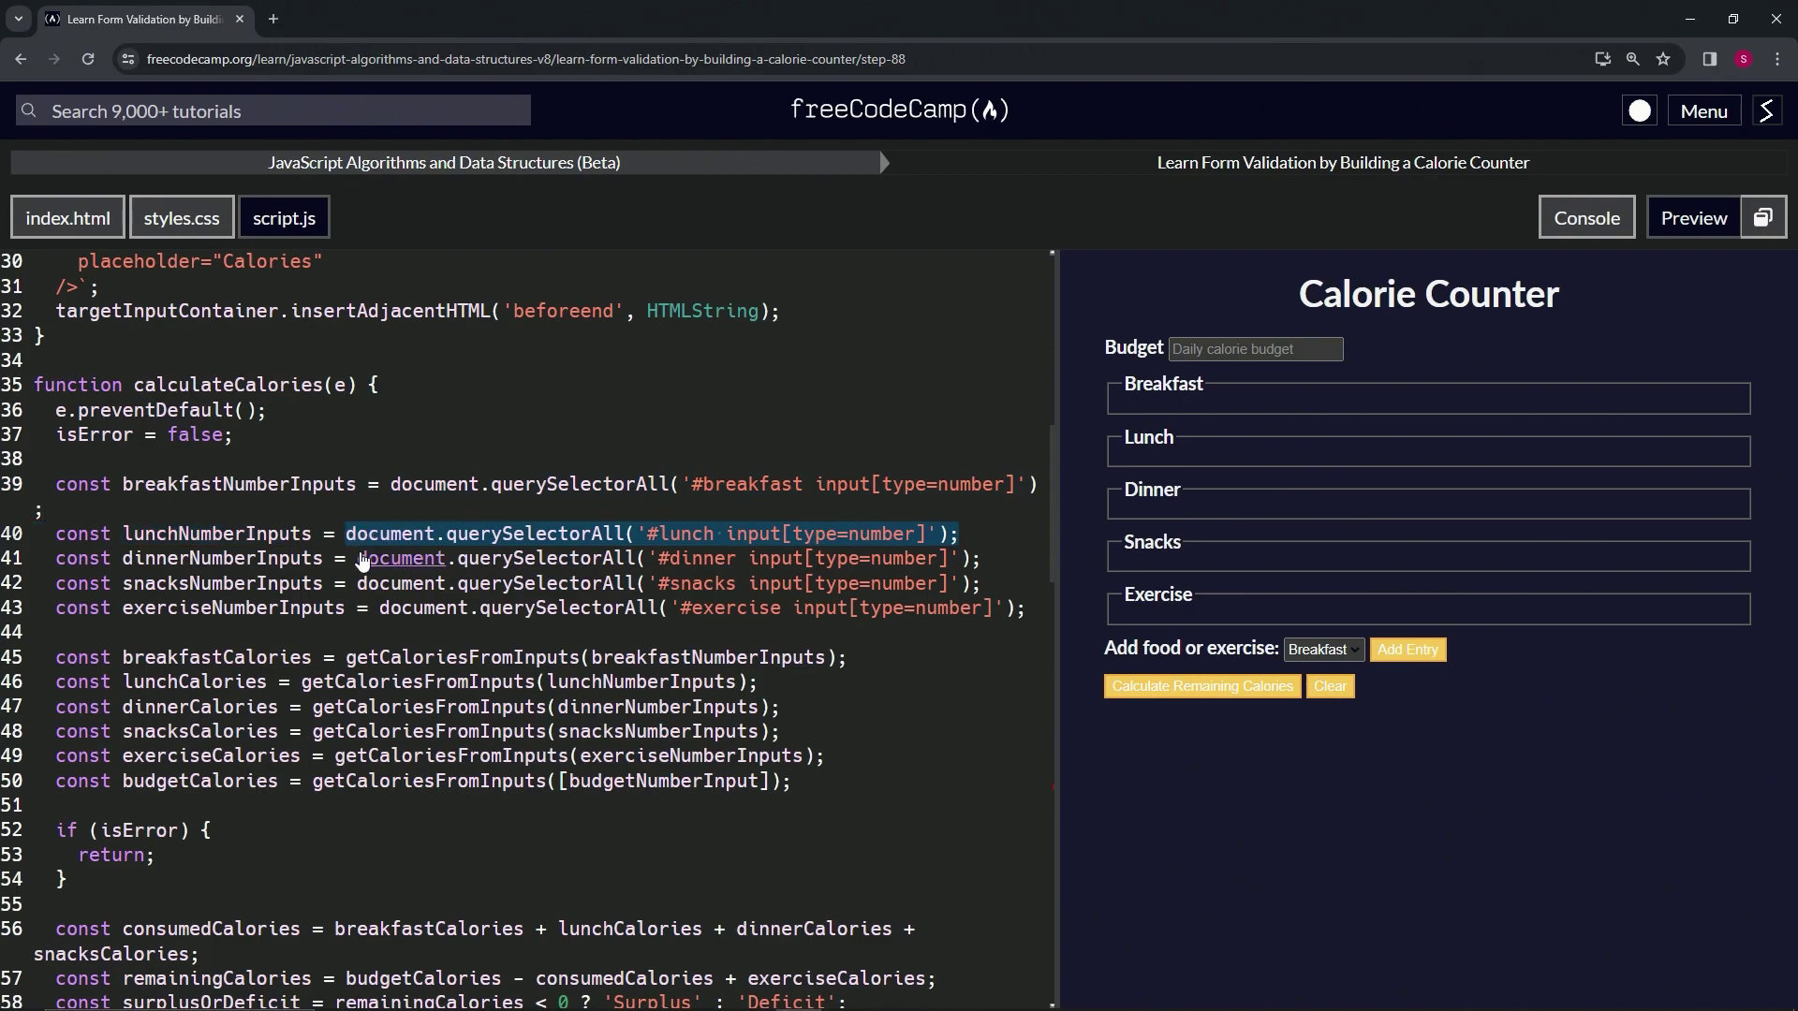
scroll(646, 667, "down", 3)
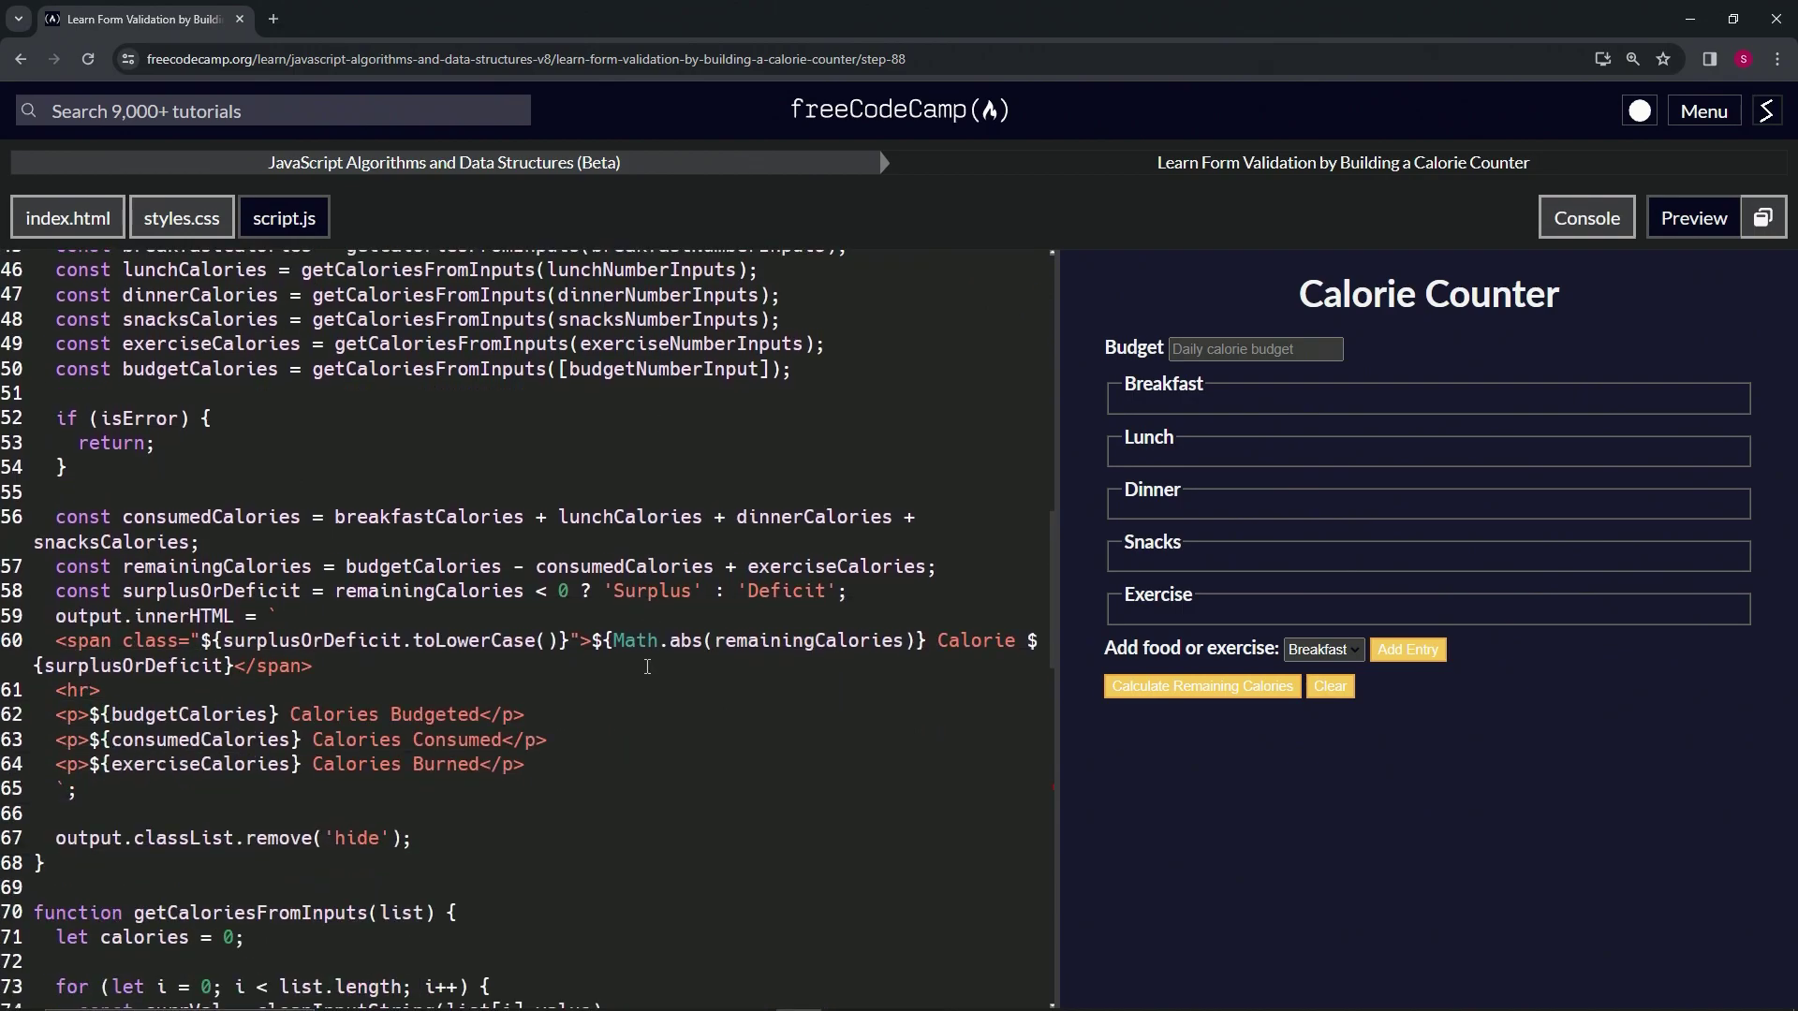
scroll(646, 667, "down", 5)
scroll(599, 695, "down", 5)
scroll(598, 695, "down", 1)
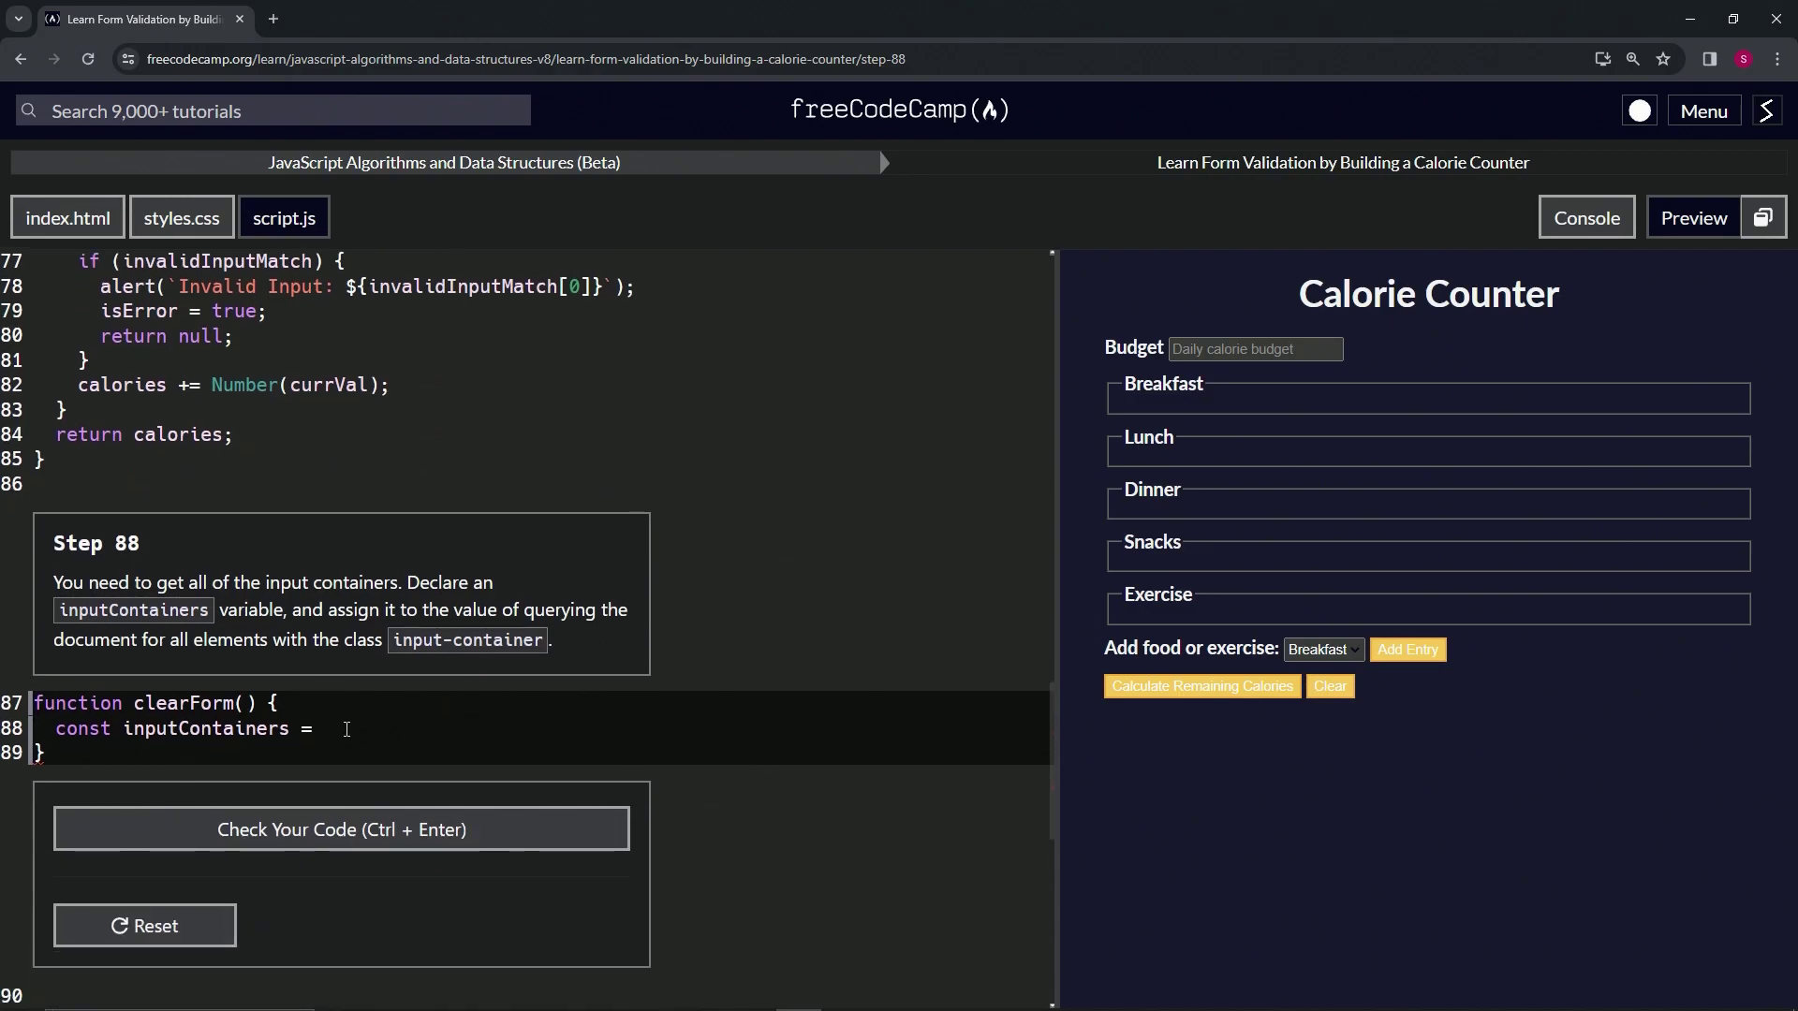
- Replace the pasted '#lunch input[type=number]' selector with '.input-container' in the querySelectorAll call
left_click(346, 730)
type("document.querySelectorAll('#lunch input[type=number]');")
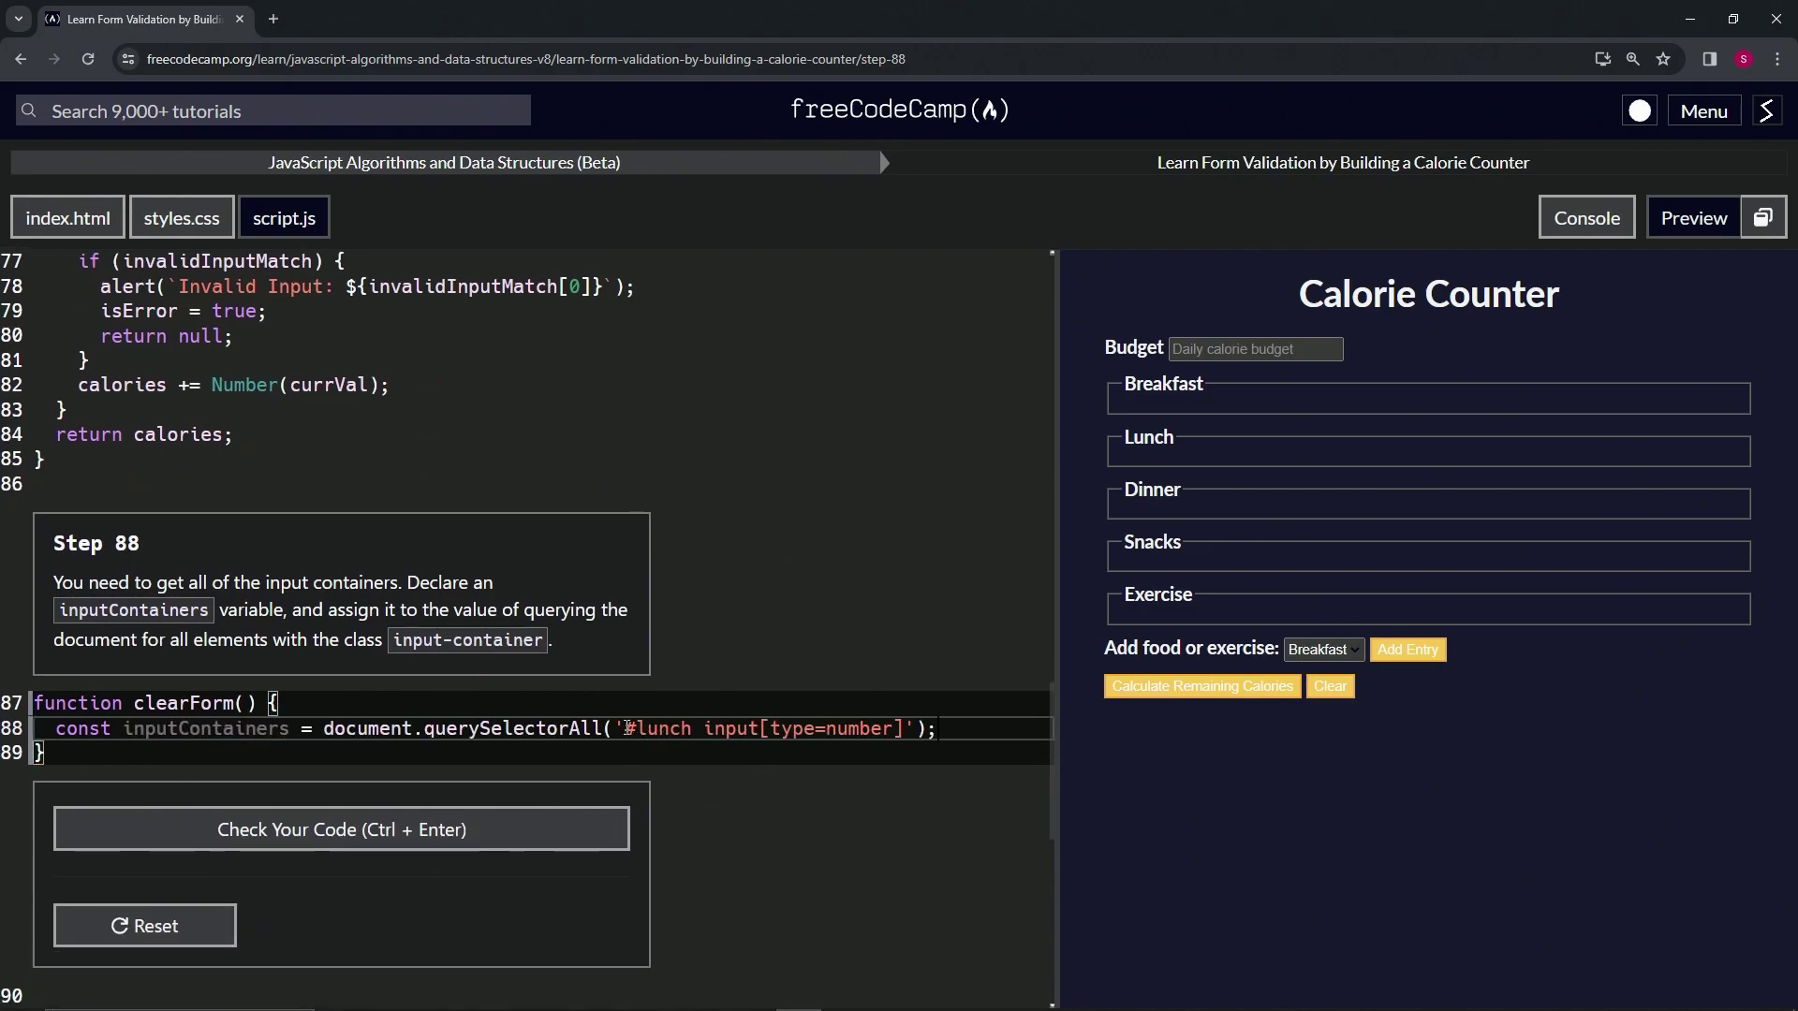
left_click_drag(627, 728, 910, 730)
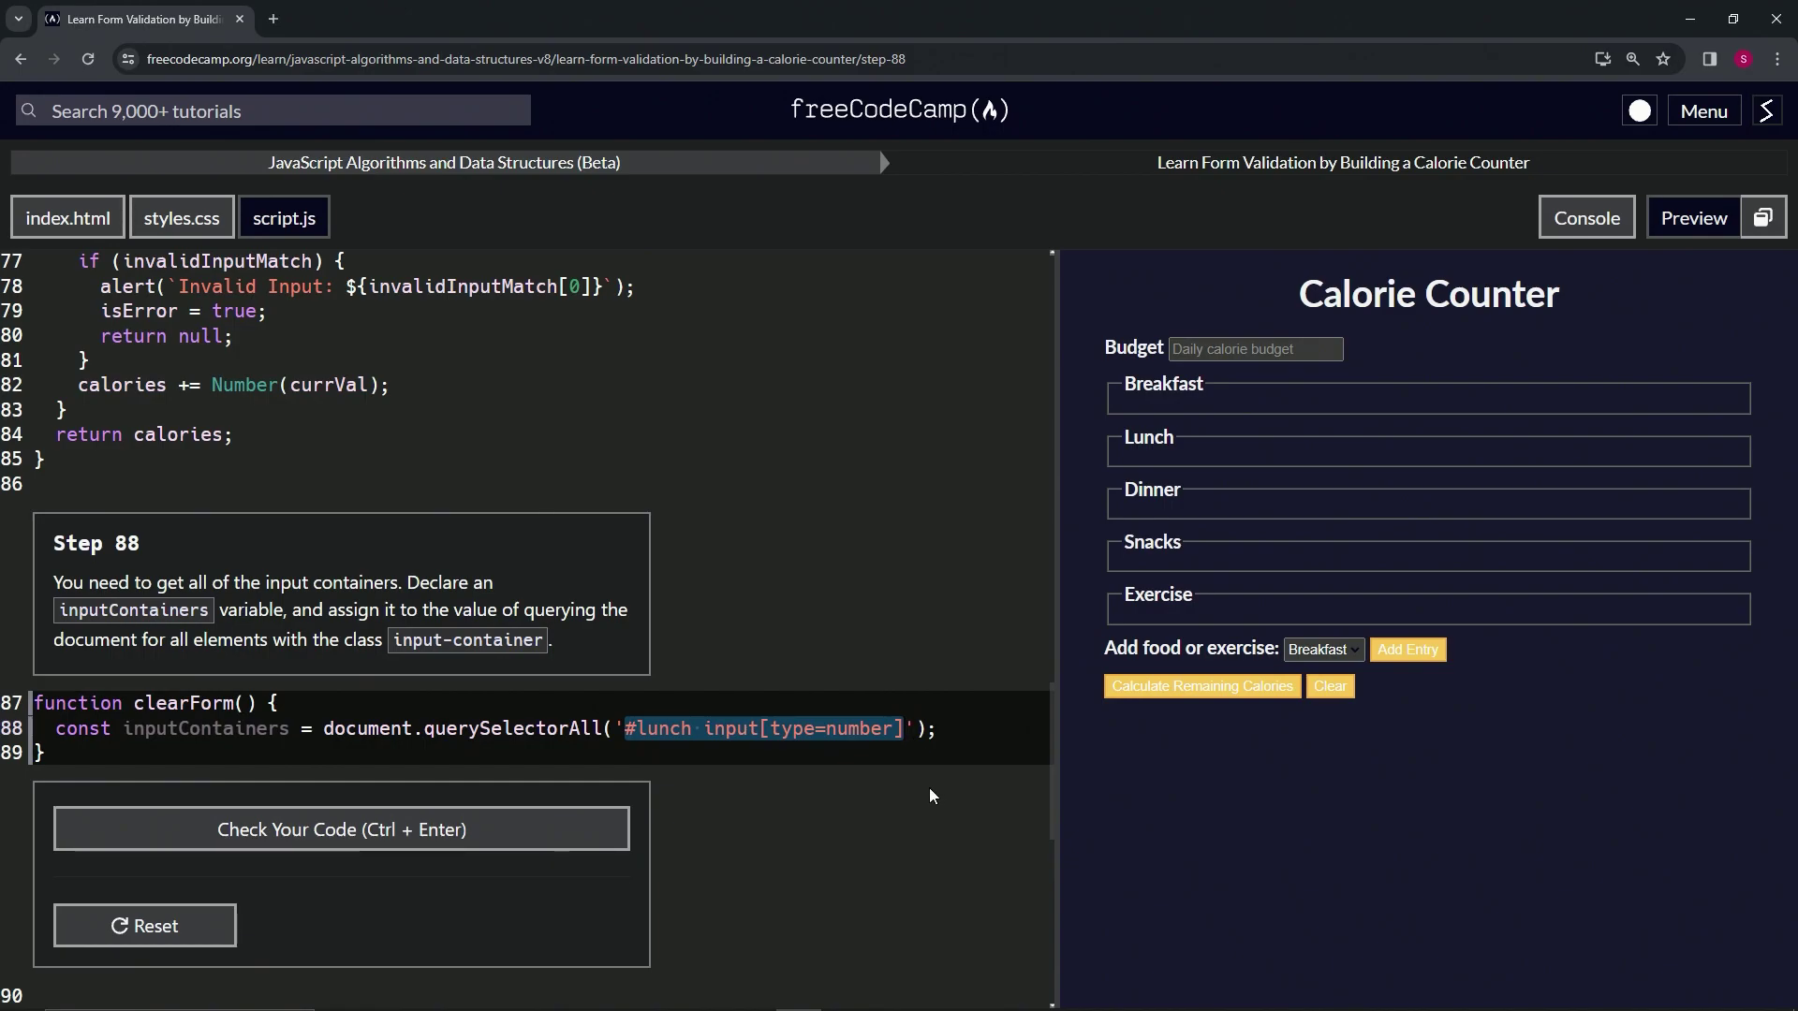
key("BackSpace")
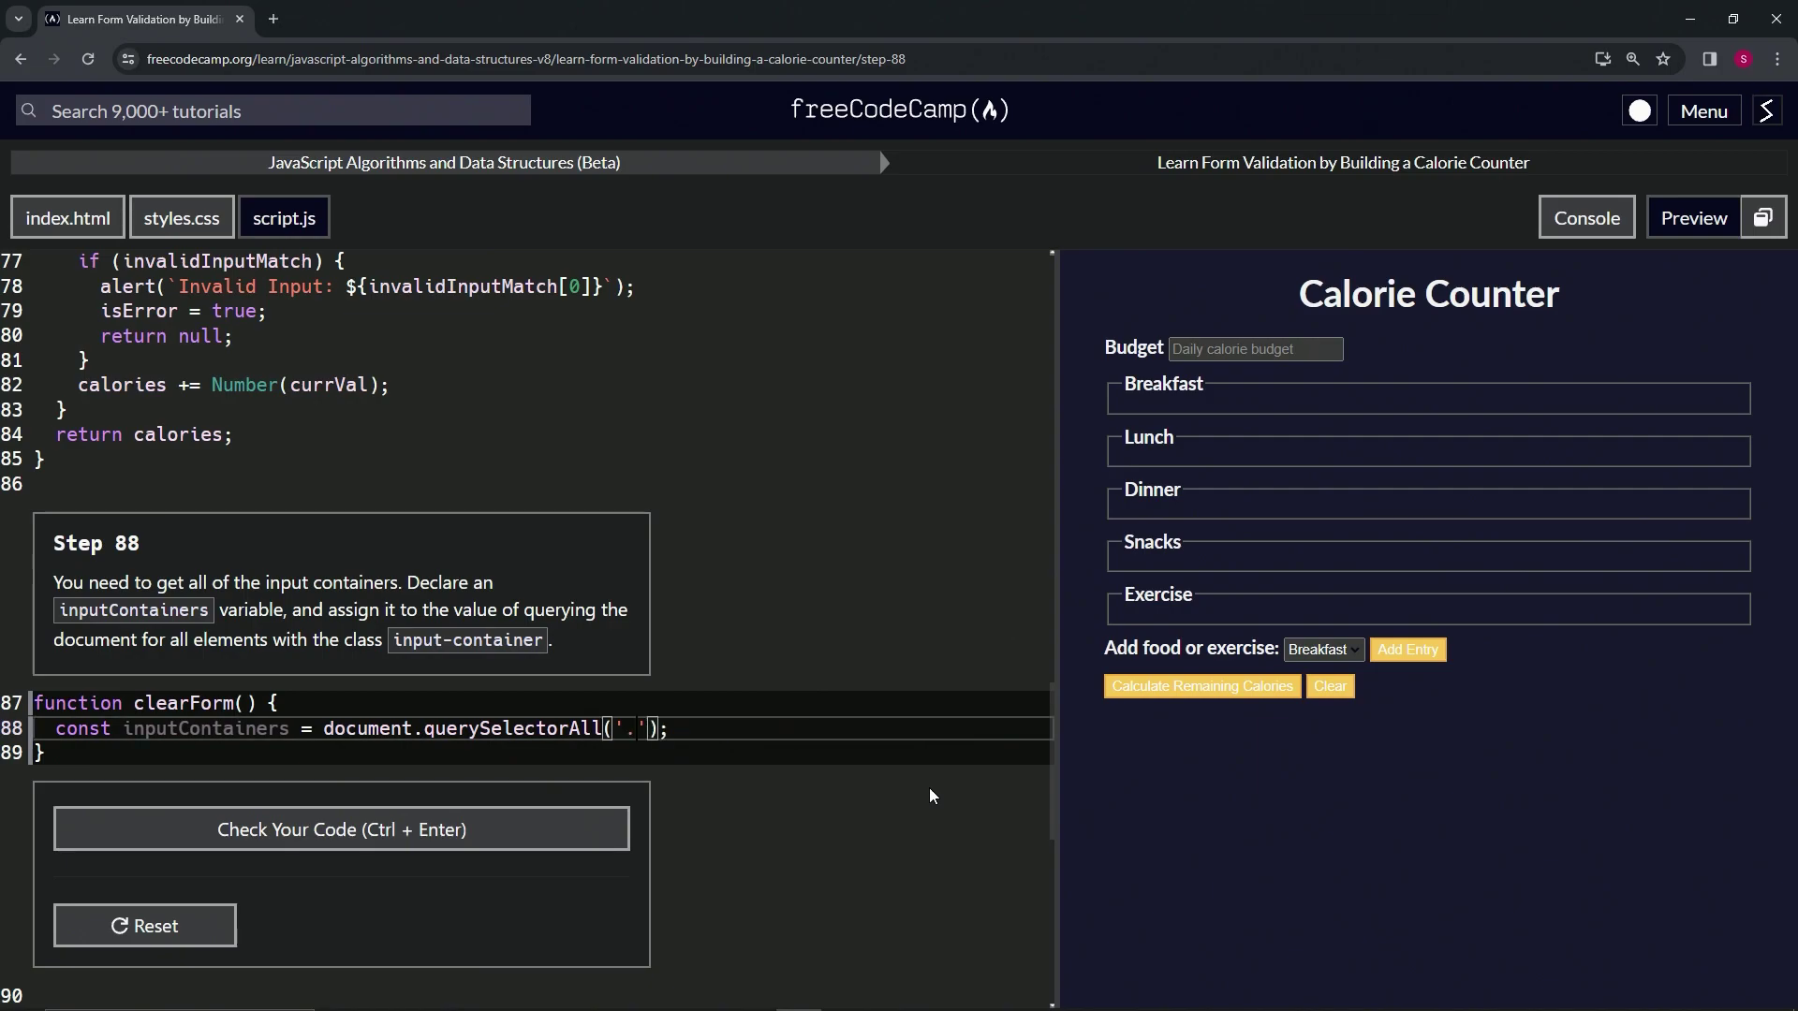
type(".input-")
type("container")
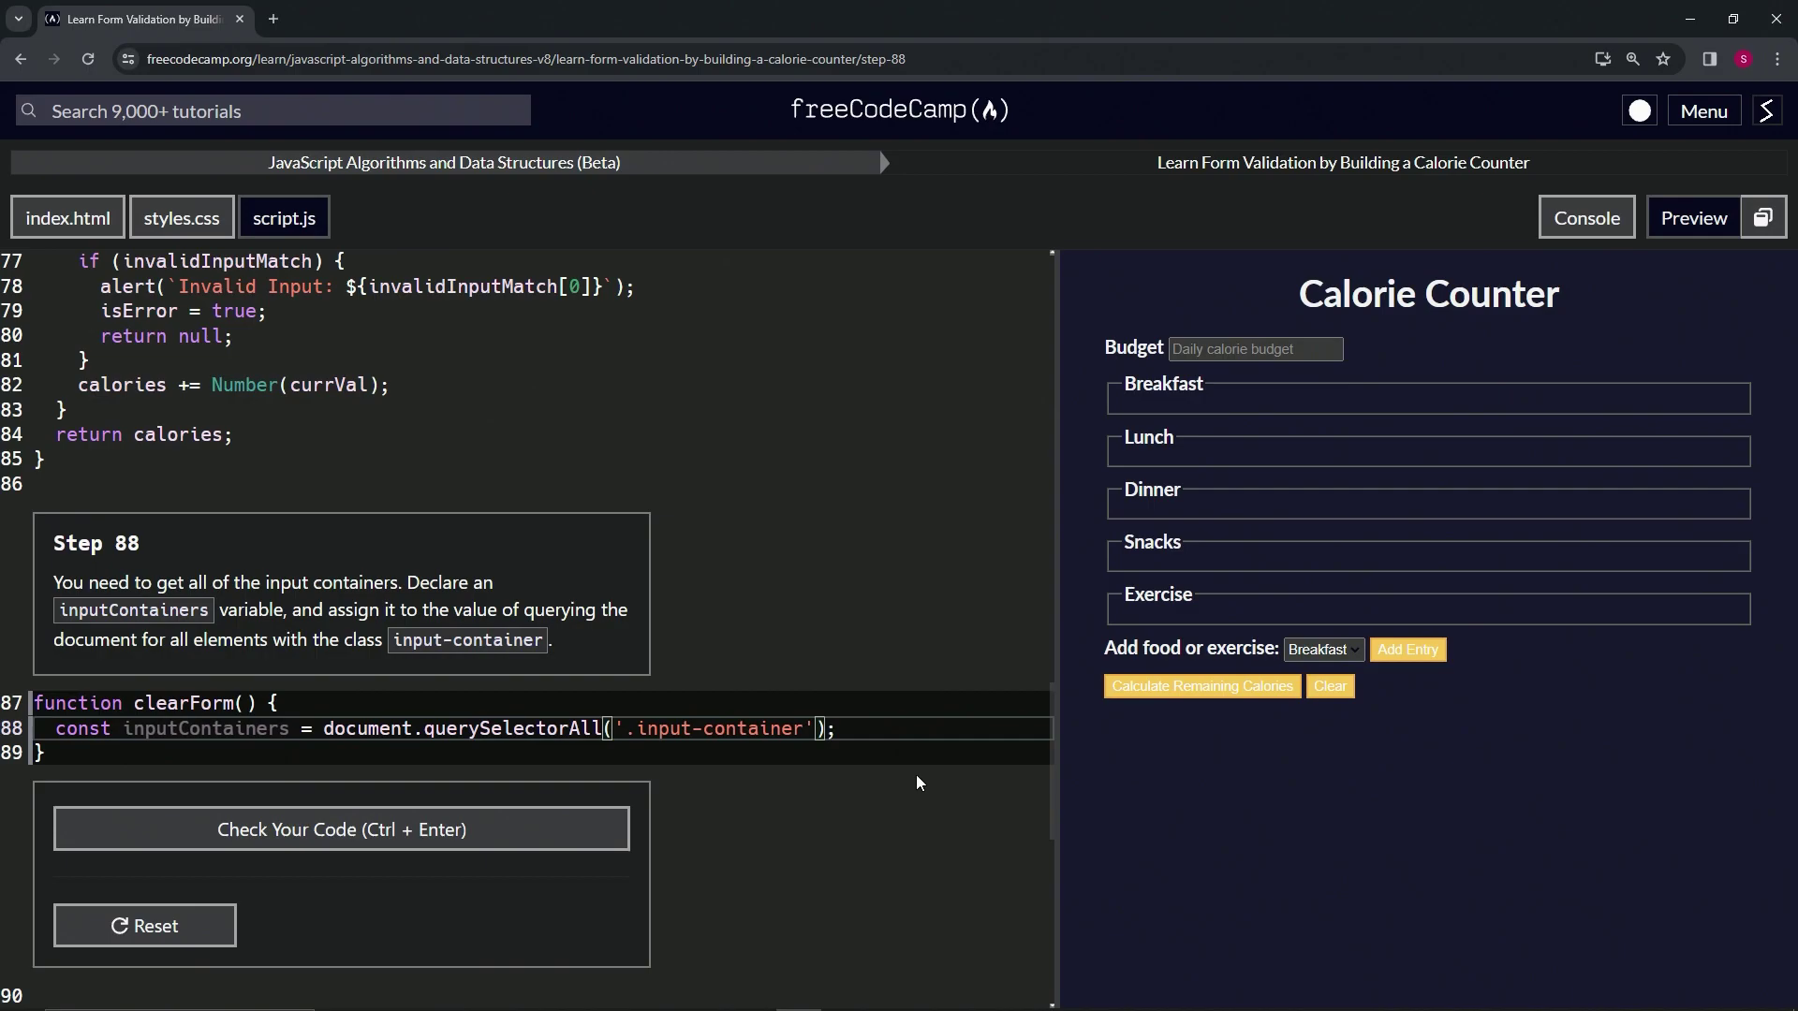
- Check the step 88 code and submit it to advance to step 89
left_click(362, 832)
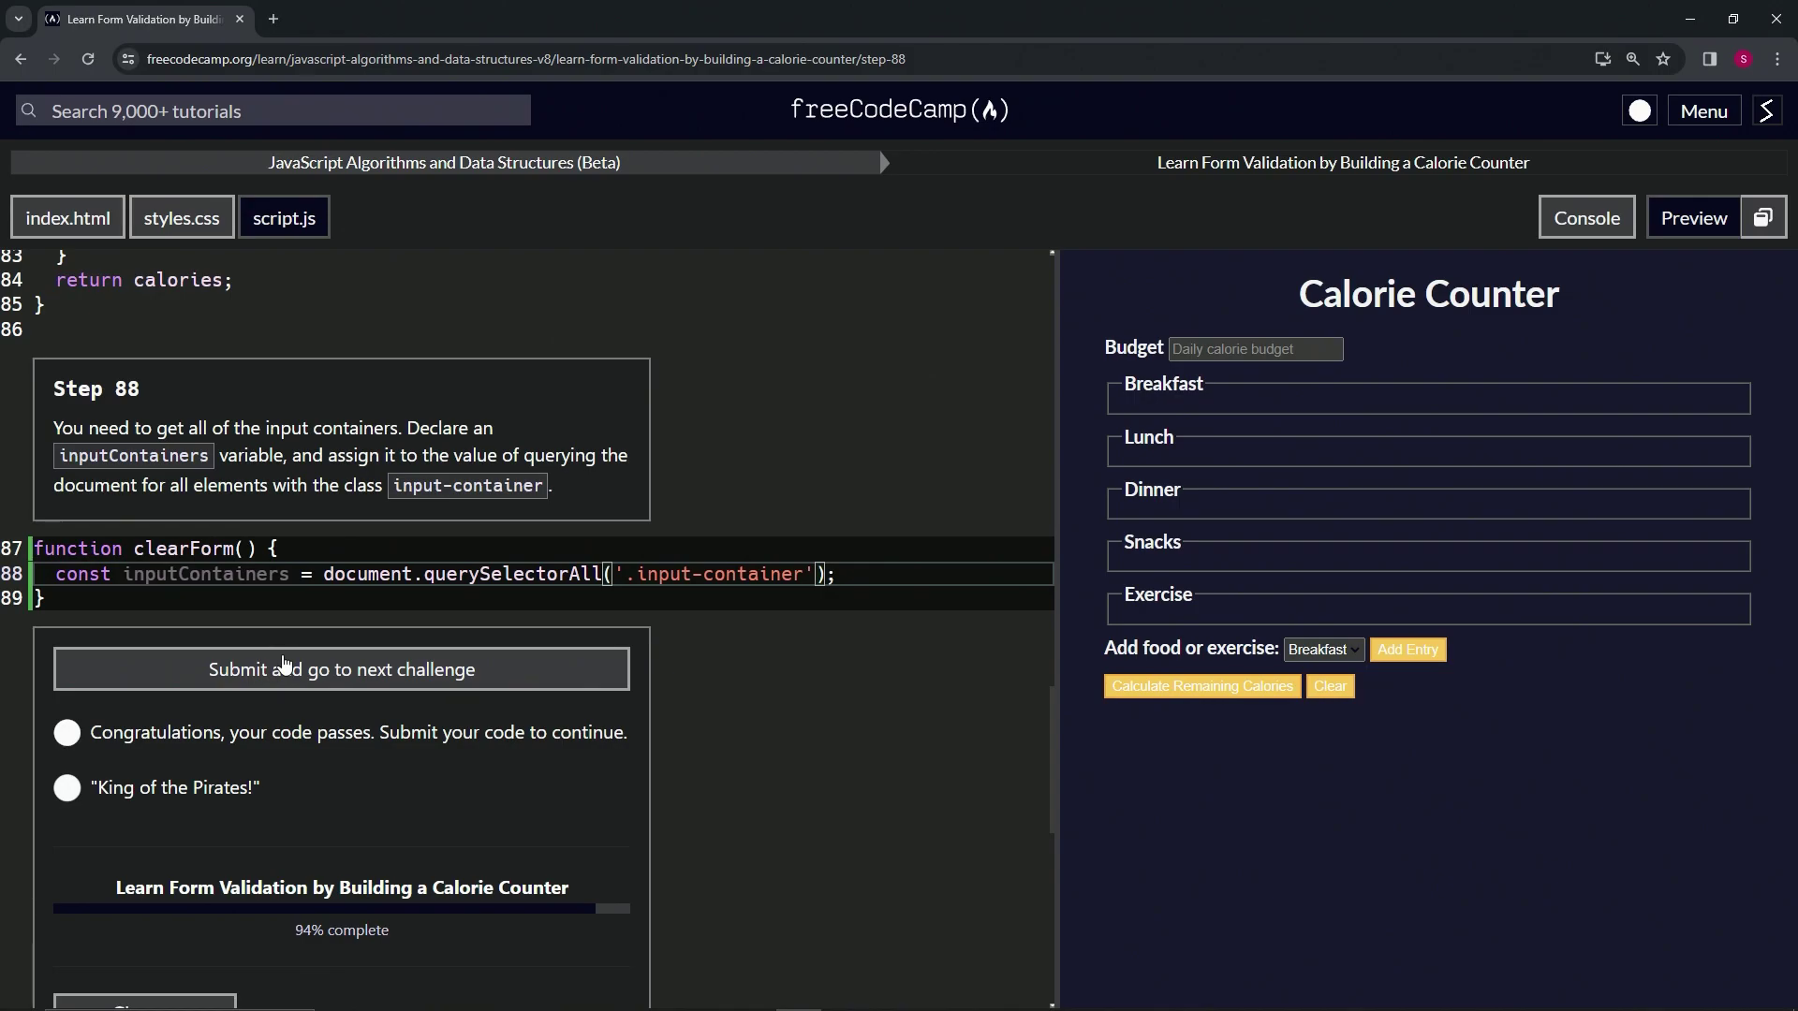
left_click(279, 668)
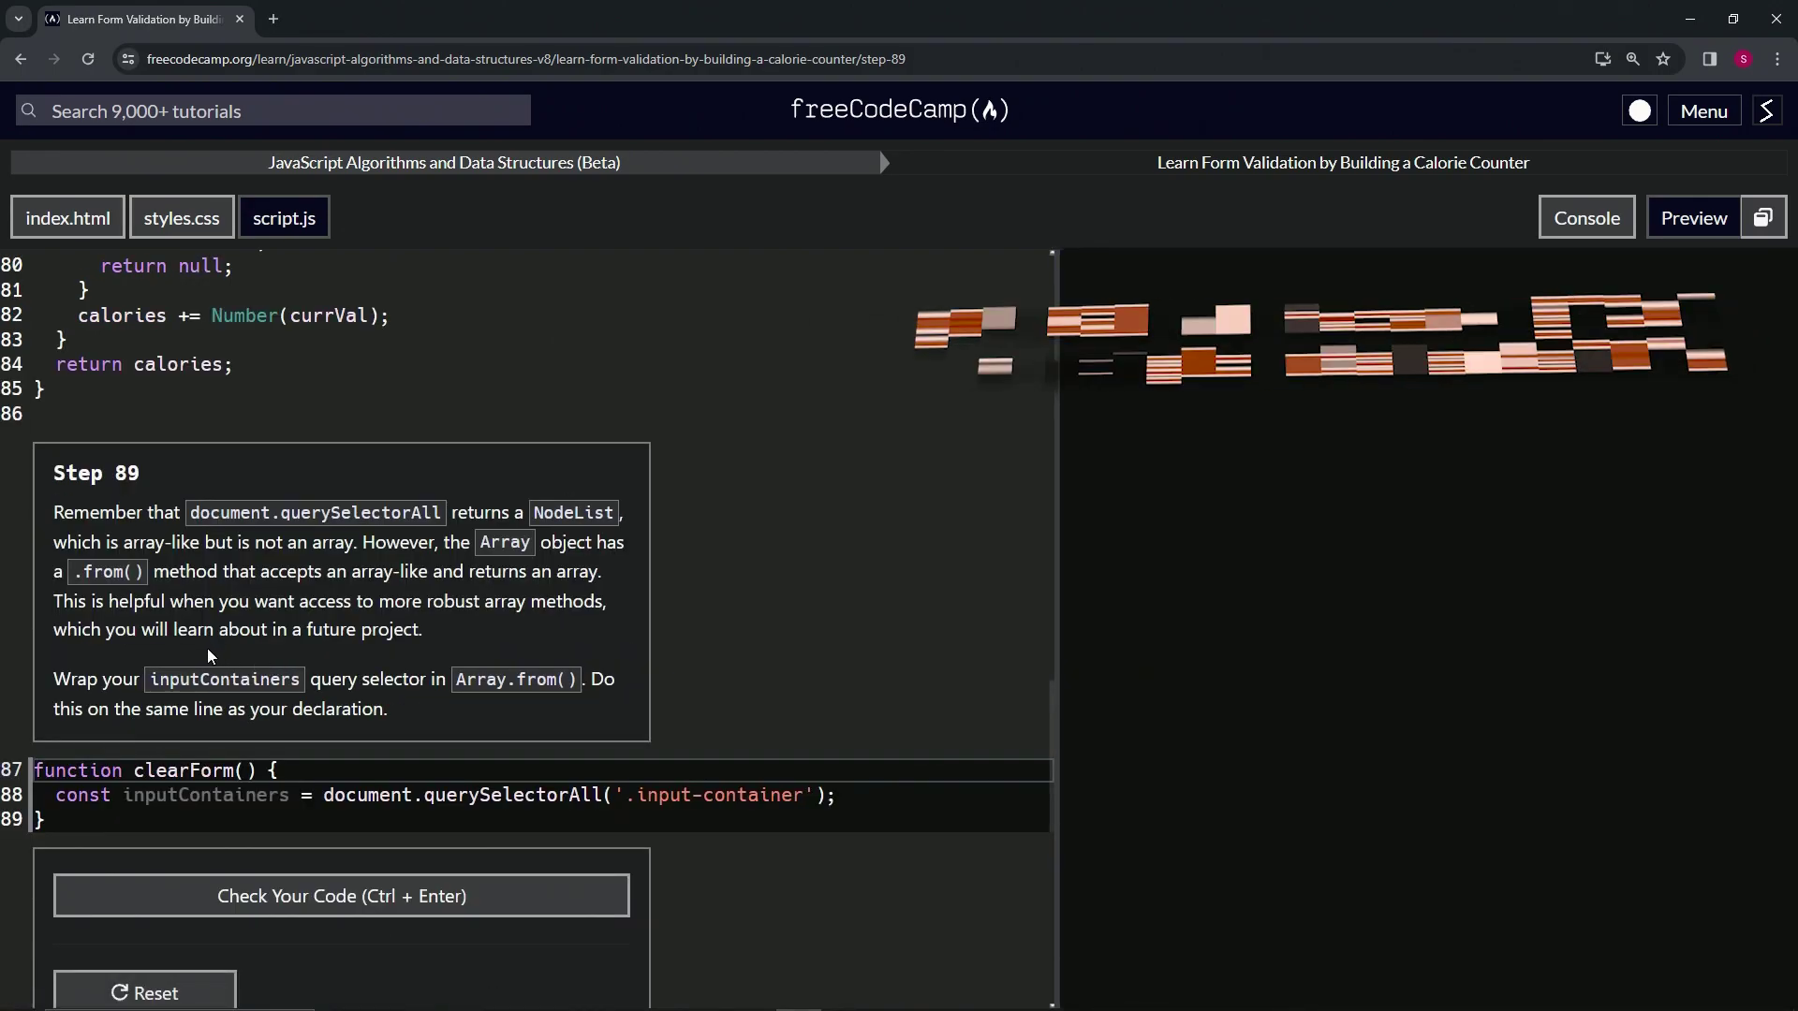